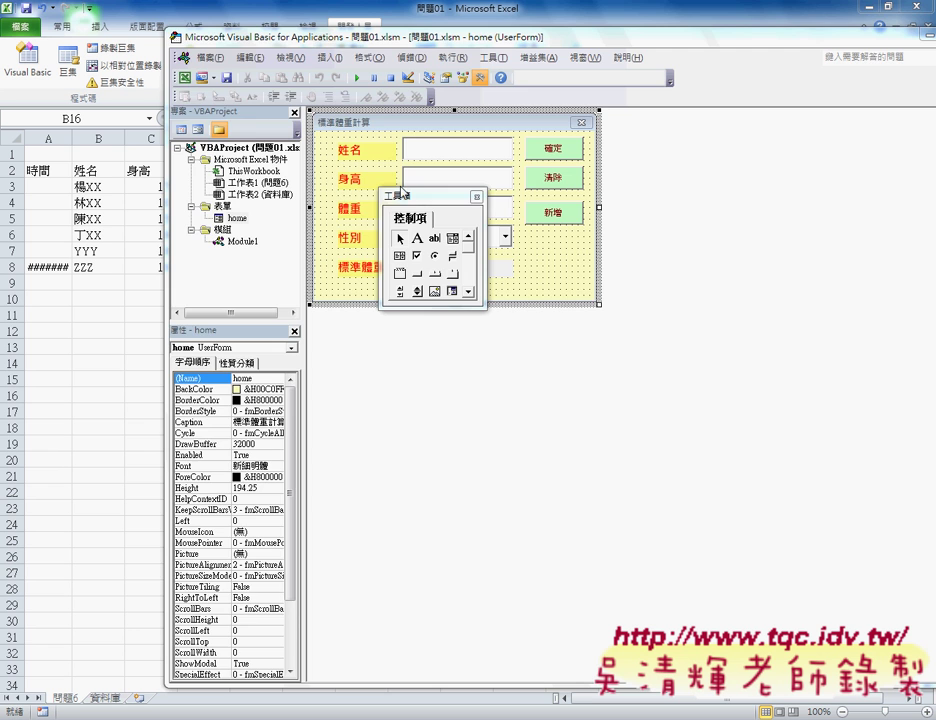
Show the 標準體重計算 form over the Excel sheet, point out column B names, then switch to the Google Docs code notes.
left_click(130, 347)
left_click(471, 199)
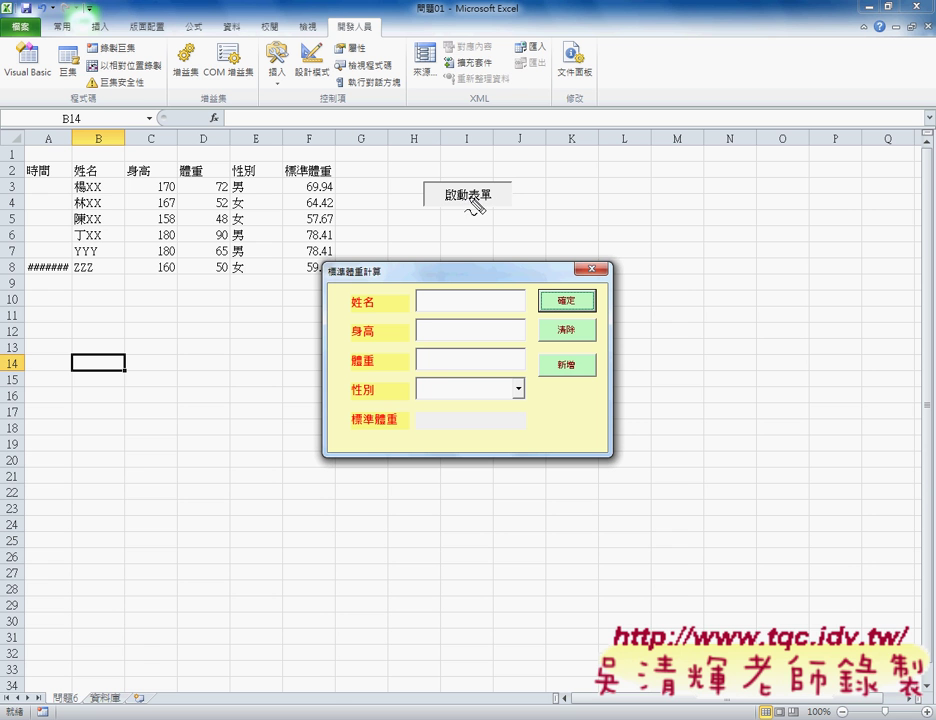
left_click_drag(91, 174, 96, 259)
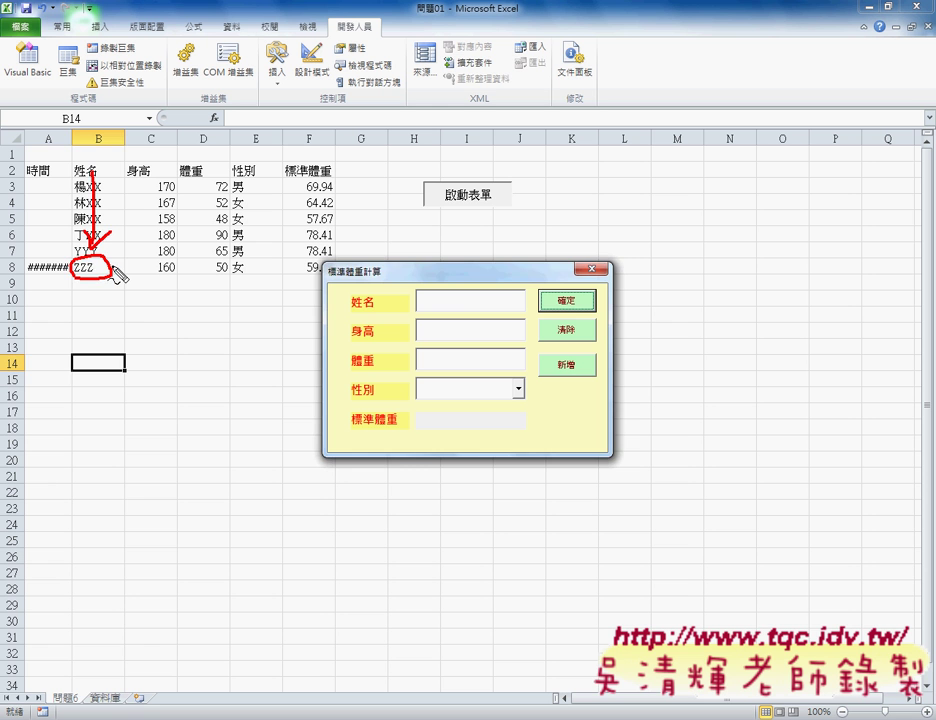
key("Escape")
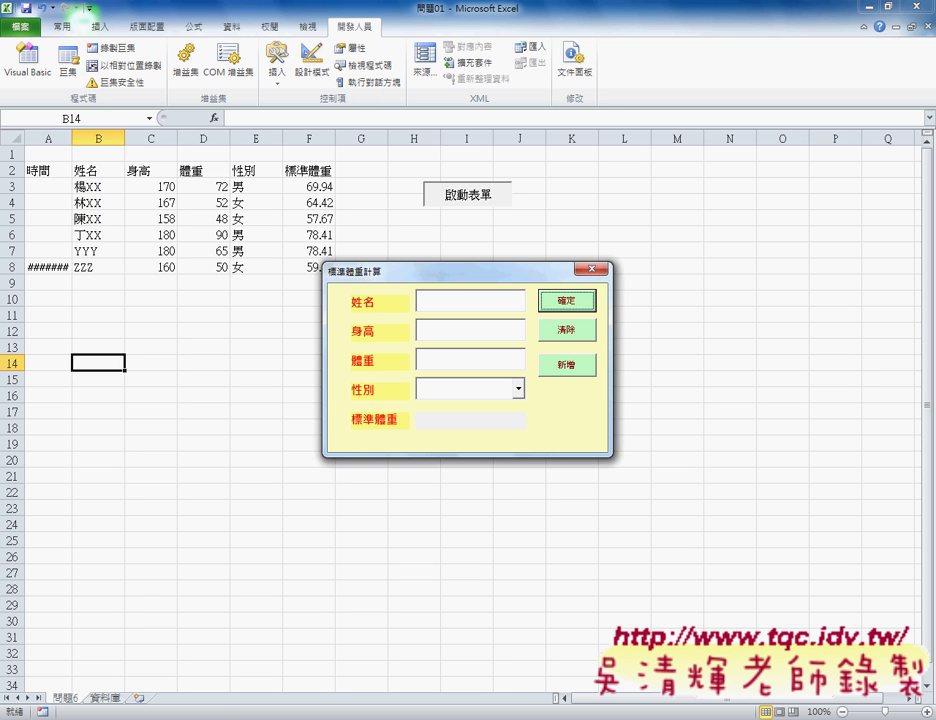
key("alt+Tab")
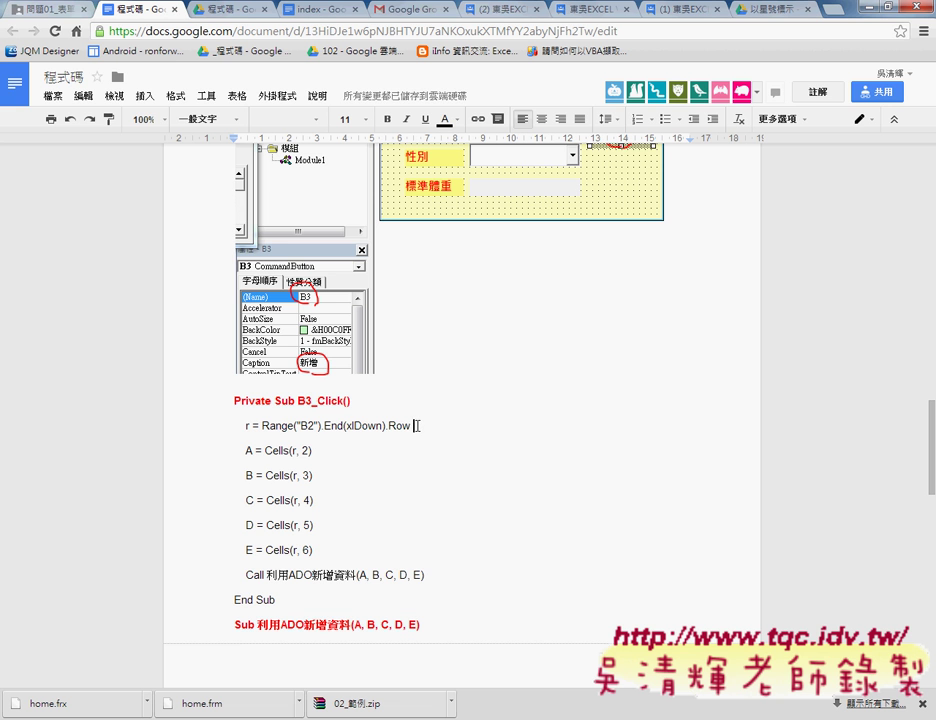
Add '+1' after Row in the B3_Click notes, remove it again, then return to Excel.
type("+1")
key("BackSpace")
key("BackSpace")
key("alt+Tab")
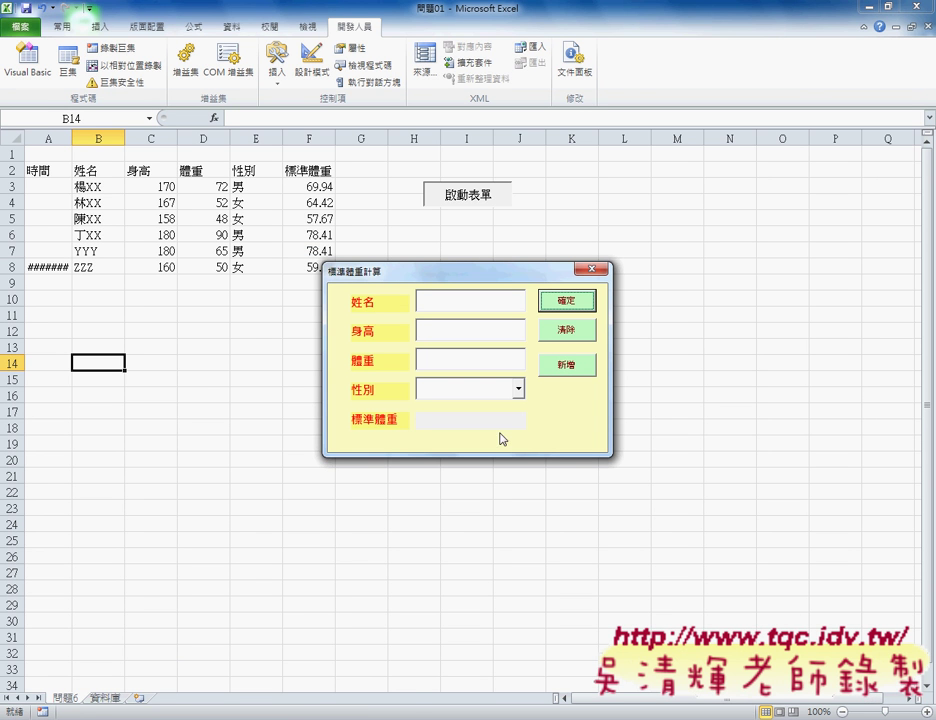
Switch to the VBA editor and select the B3_Click procedure name.
left_click(246, 719)
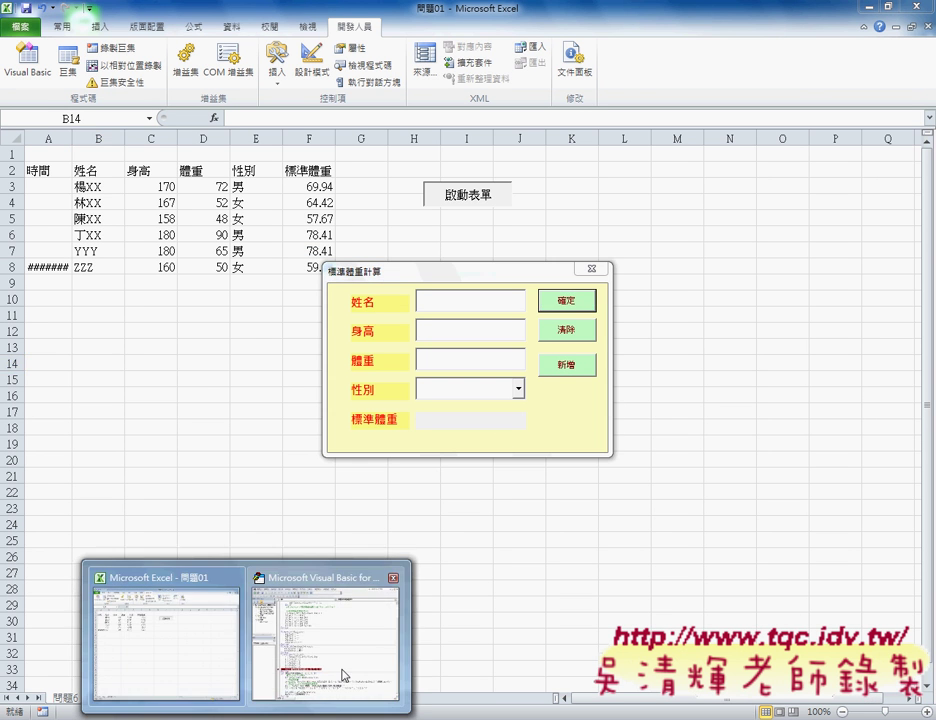
left_click(325, 635)
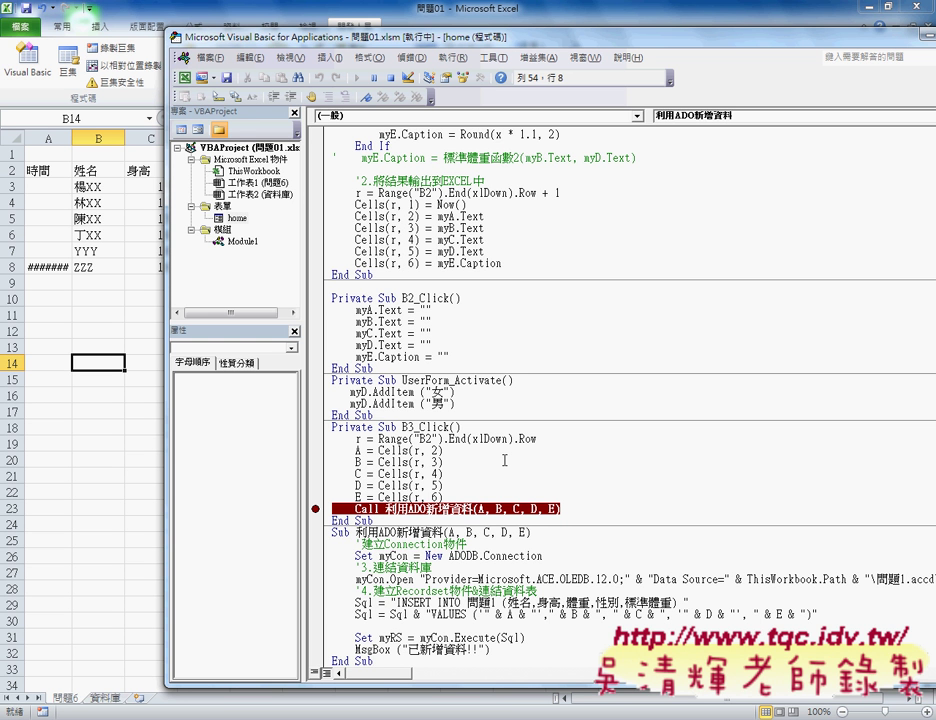
double_click(394, 427)
left_click_drag(389, 427, 449, 427)
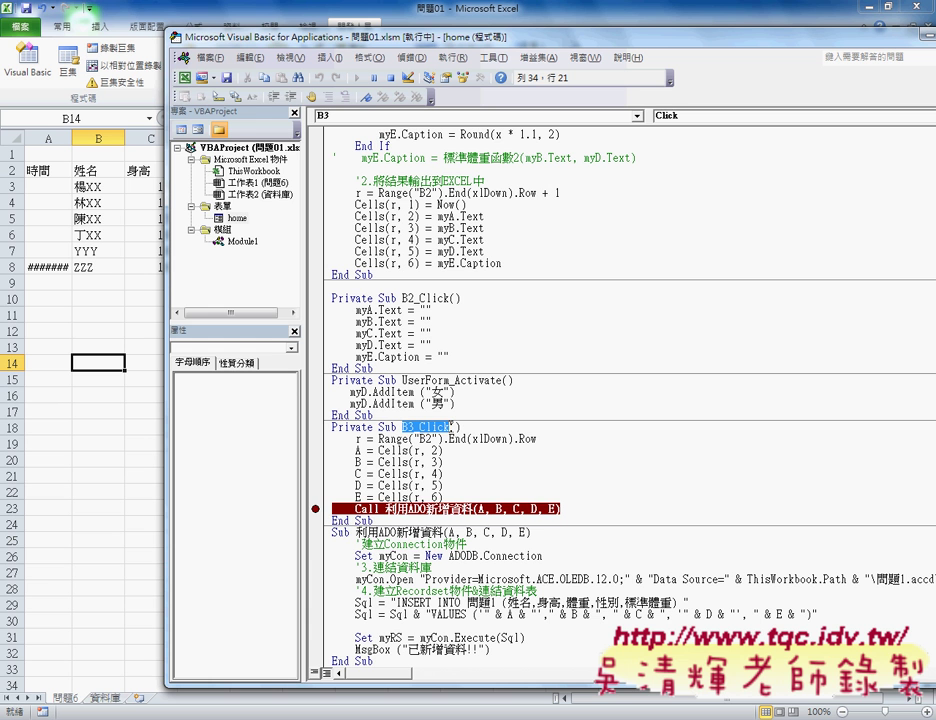
Reset the breakpoint on the Call 利用ADO新增資料 line and go back to the Excel form.
left_click(316, 509)
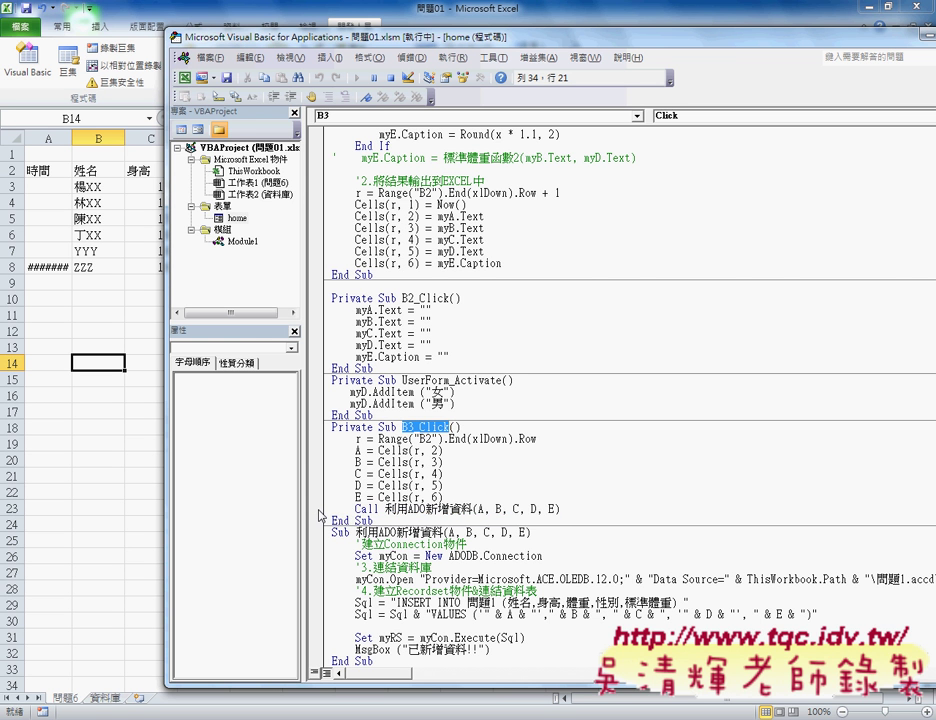
left_click(319, 510)
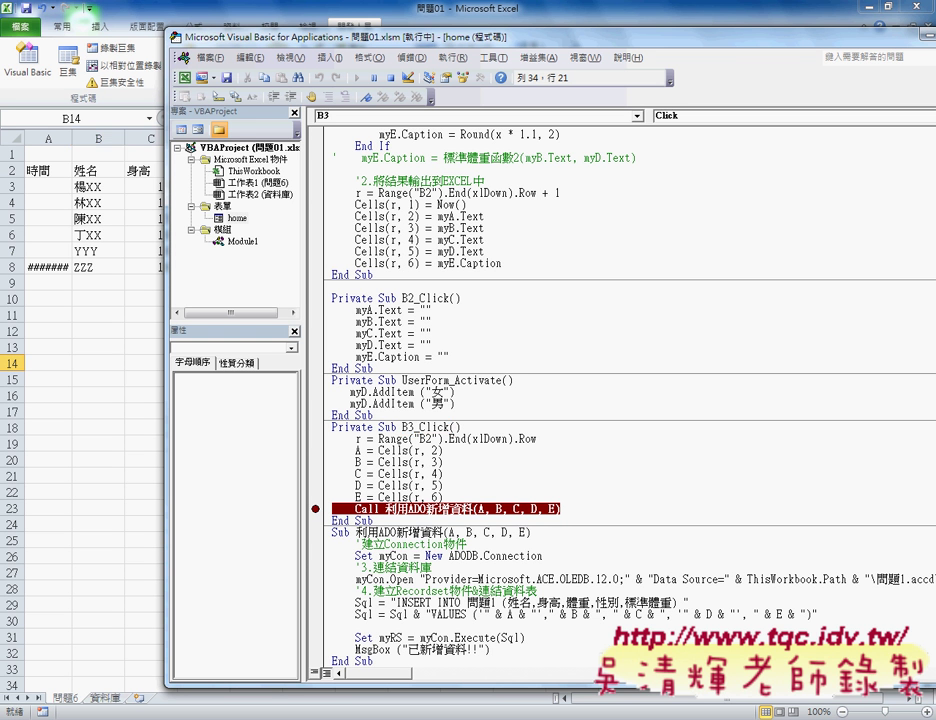
left_click(219, 654)
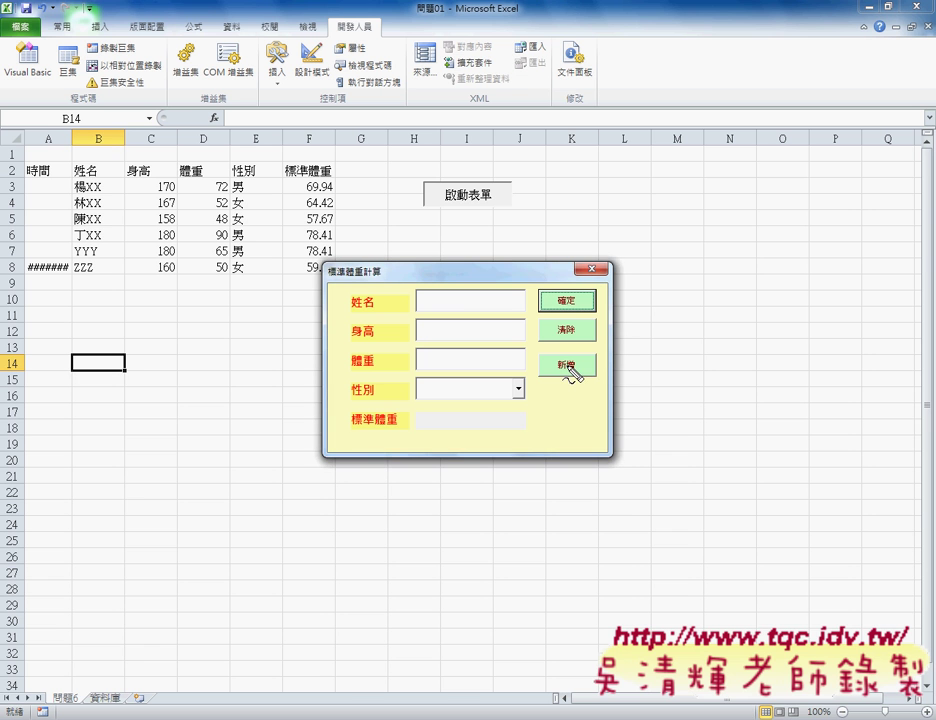
Annotate the 新增 button, column B names and row 8, then click 新增 to run B3_Click.
left_click_drag(574, 358, 576, 368)
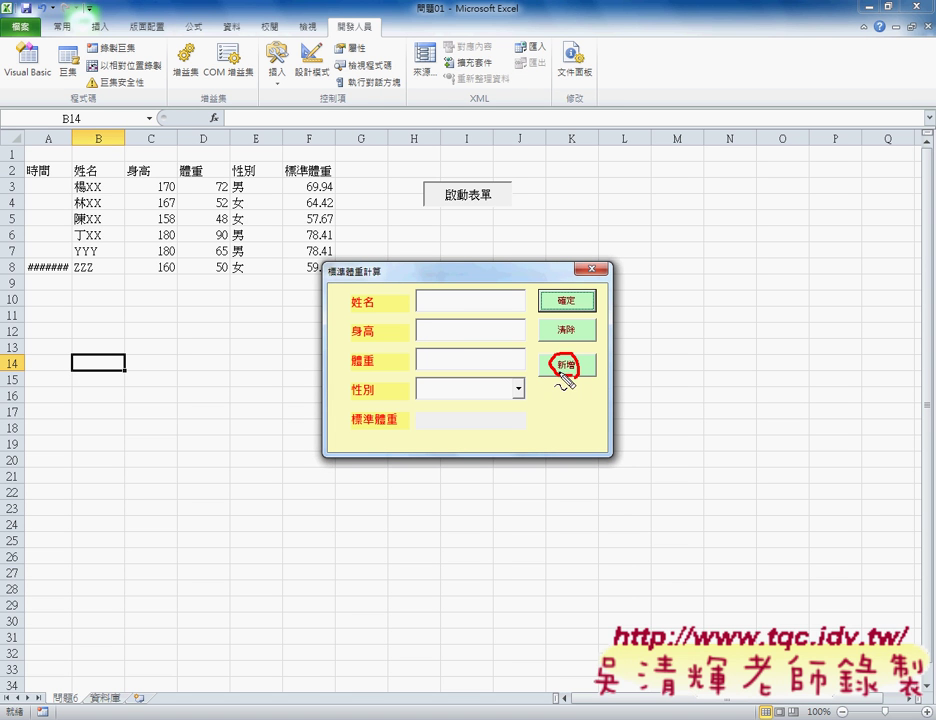
mouse_move(92, 177)
left_mouse_down()
mouse_move(93, 231)
mouse_move(104, 232)
mouse_move(68, 280)
mouse_move(130, 252)
mouse_move(75, 287)
left_mouse_up()
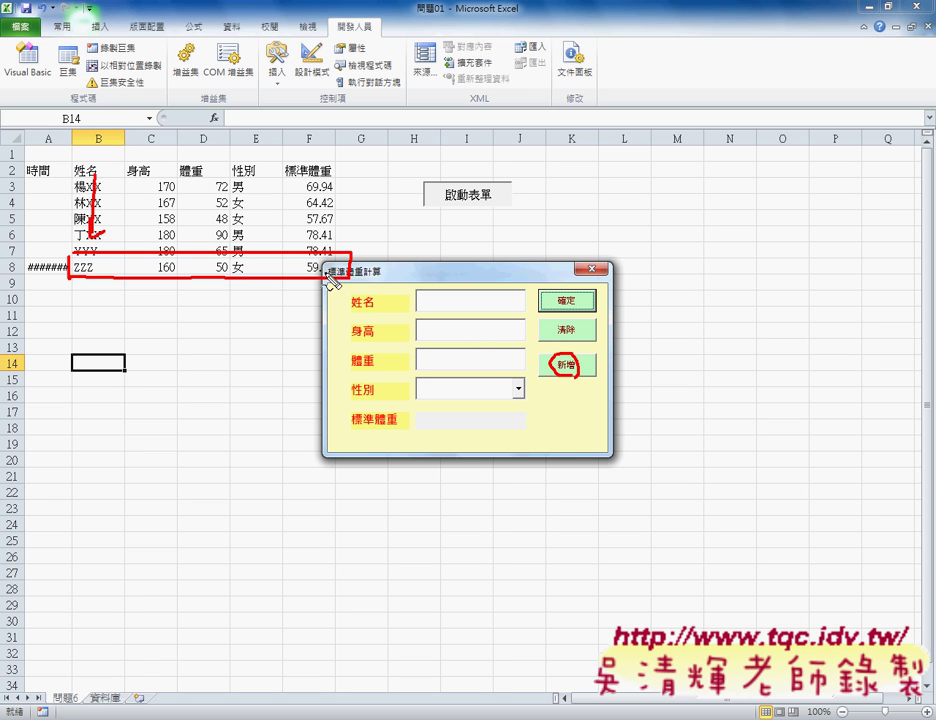
mouse_move(351, 263)
left_mouse_down()
mouse_move(440, 242)
mouse_move(444, 268)
mouse_move(480, 274)
left_mouse_up()
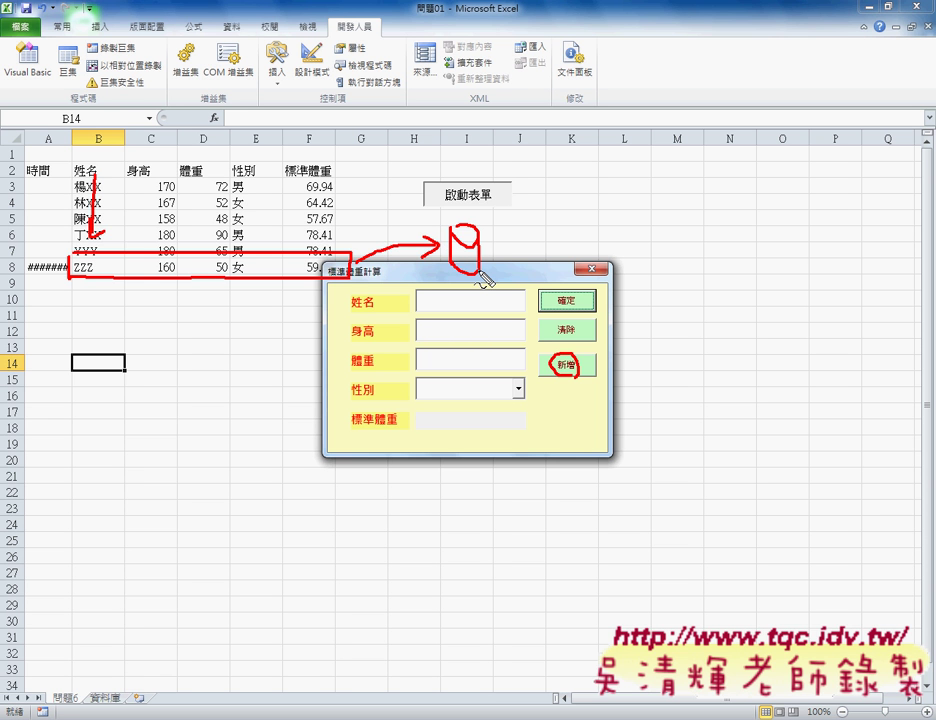
key("Escape")
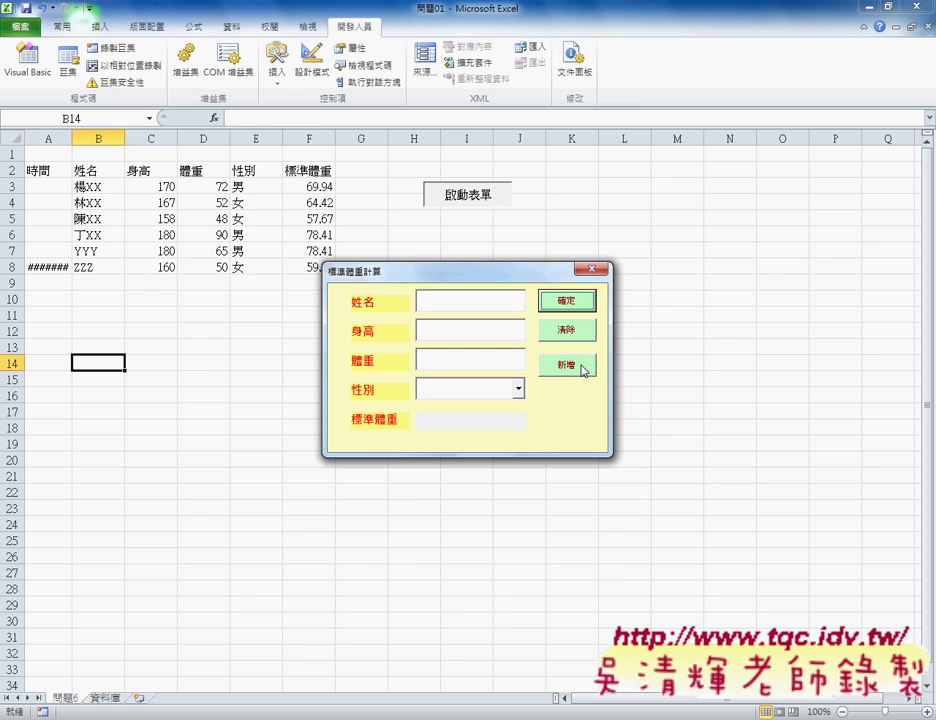
left_click(557, 366)
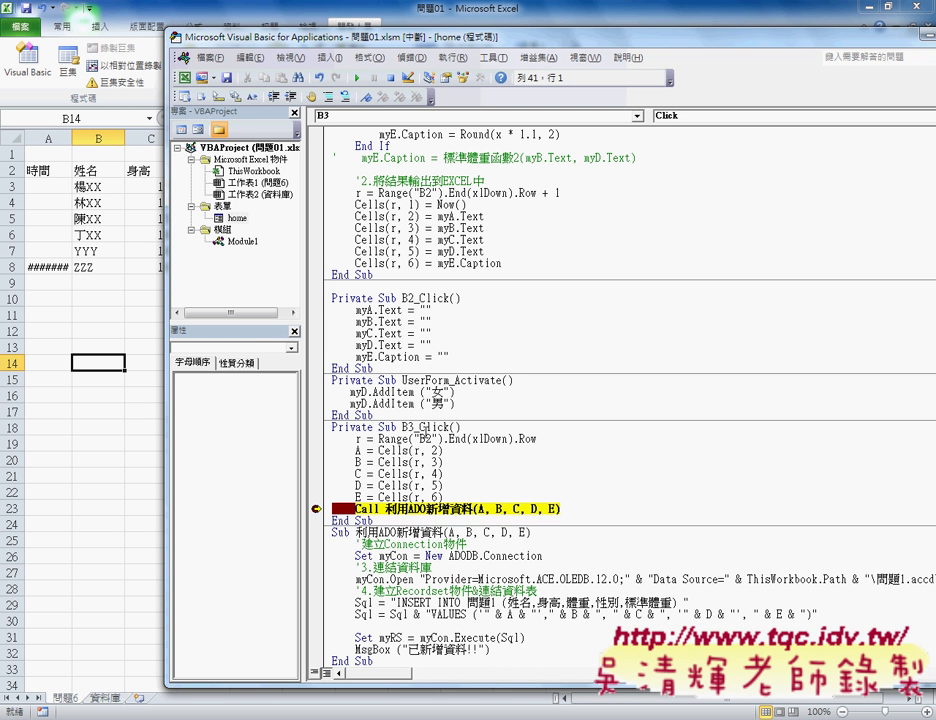
Check the data tips for r, B and D, then step into Sub 利用ADO新增資料.
mouse_move(359, 439)
mouse_move(443, 44)
left_mouse_down()
mouse_move(520, 38)
mouse_move(539, 15)
left_mouse_up()
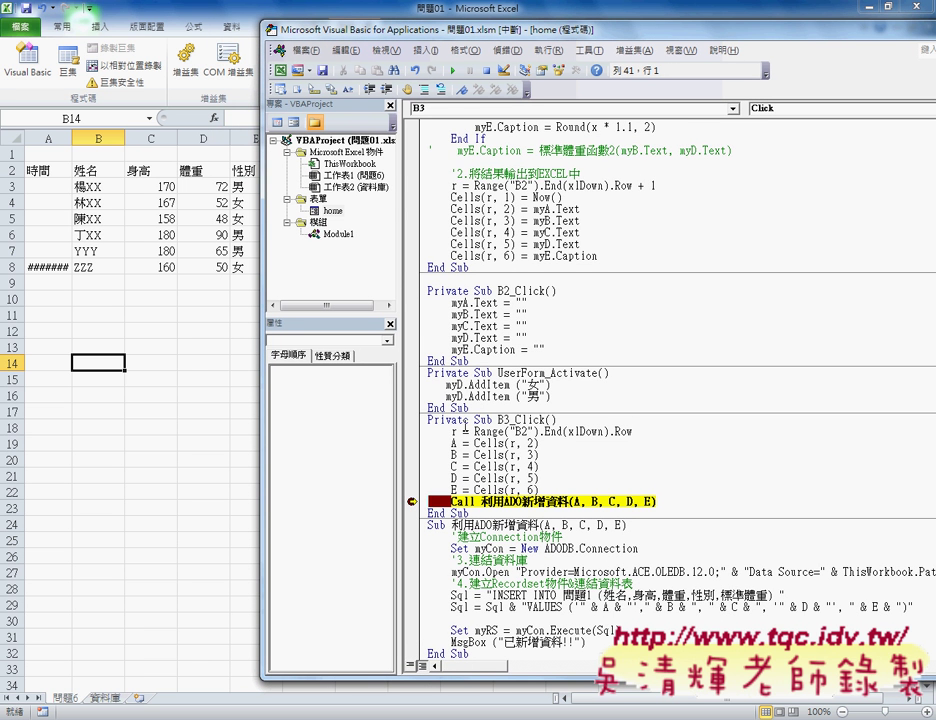
mouse_move(455, 431)
mouse_move(455, 478)
key("F8")
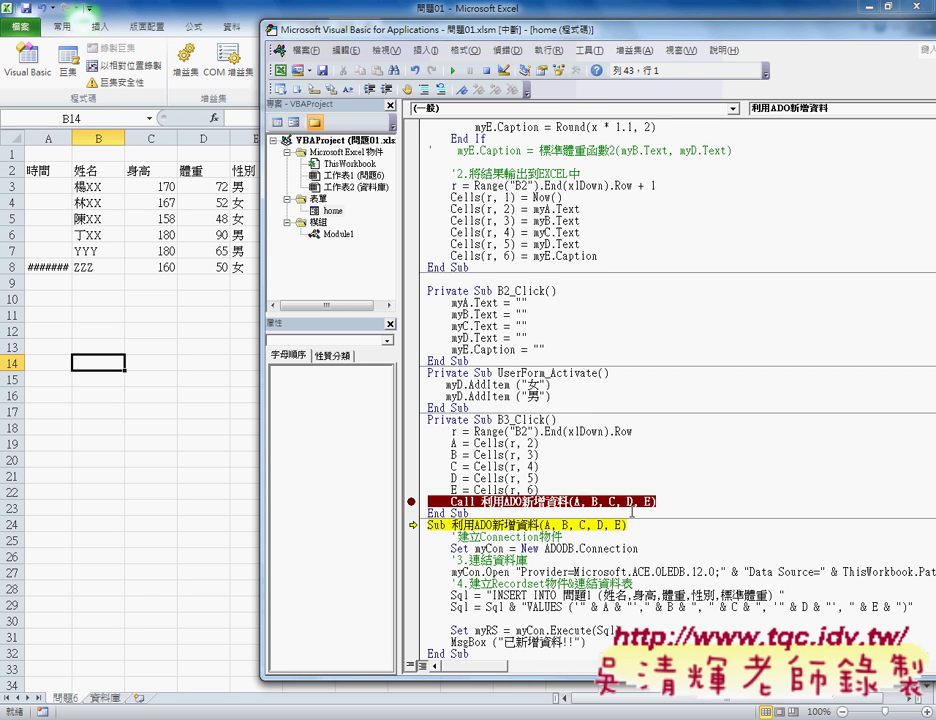
Step past Set myCon = New ADODB.Connection, checking myCon, to myCon.Open, then widen the code pane.
key("F8")
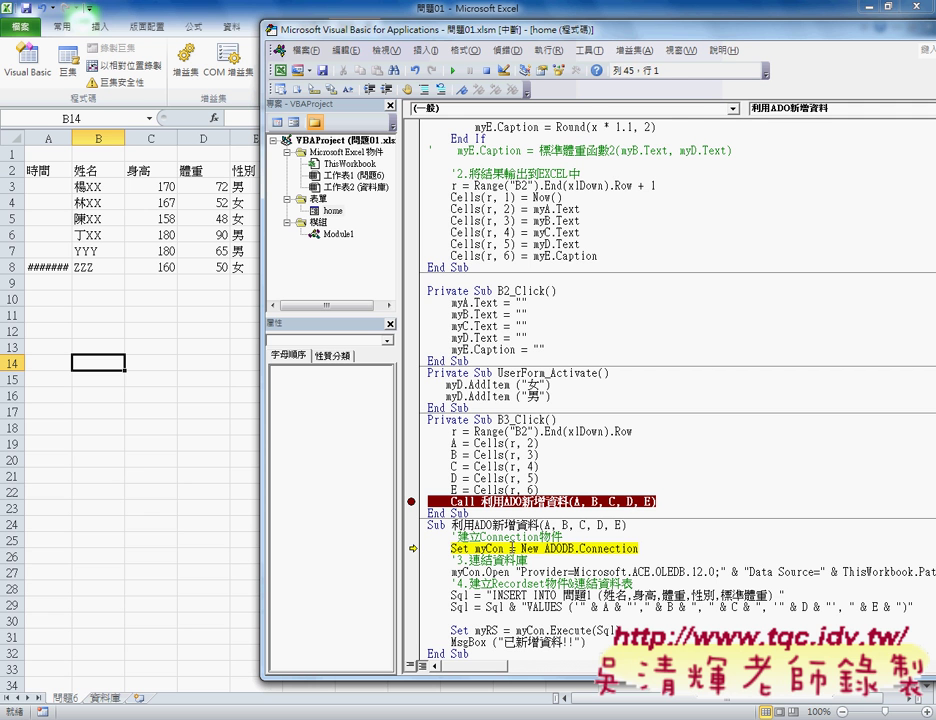
left_click(590, 49)
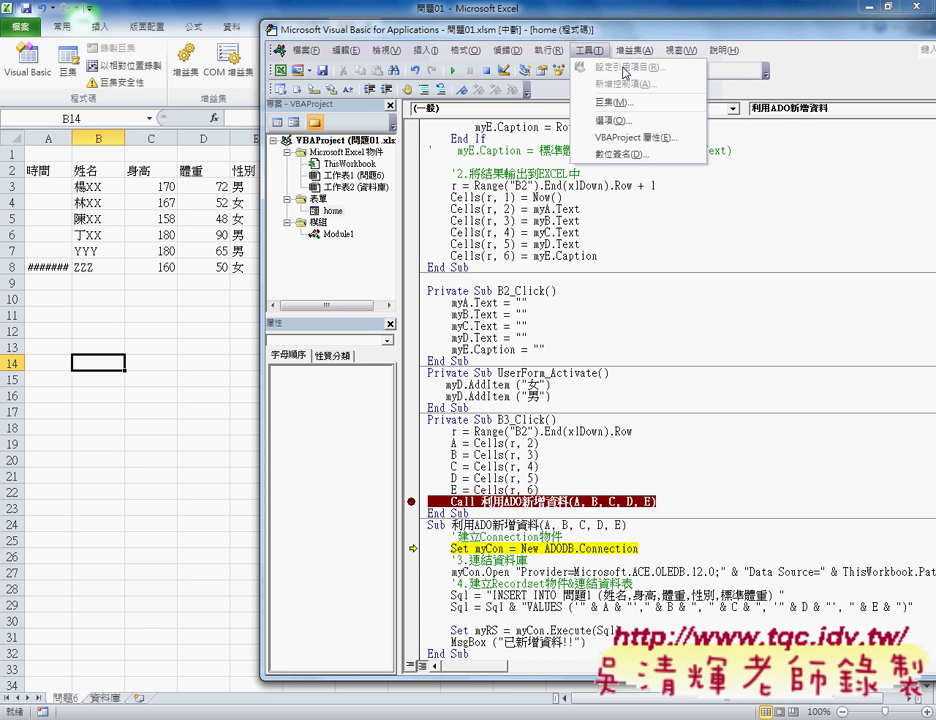
left_click_drag(638, 548, 545, 548)
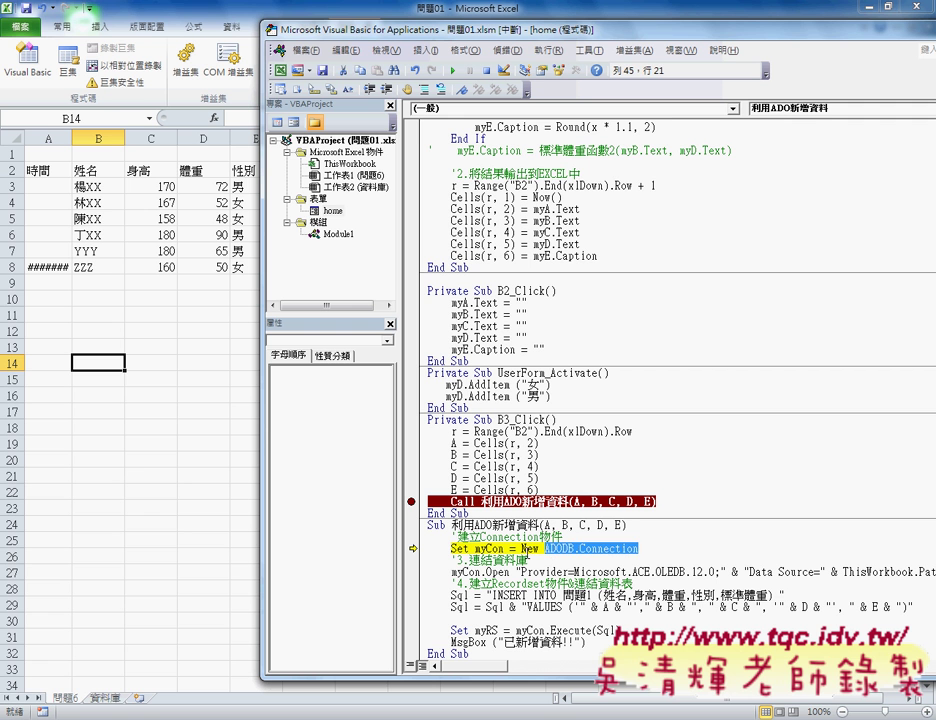
left_click_drag(520, 548, 544, 548)
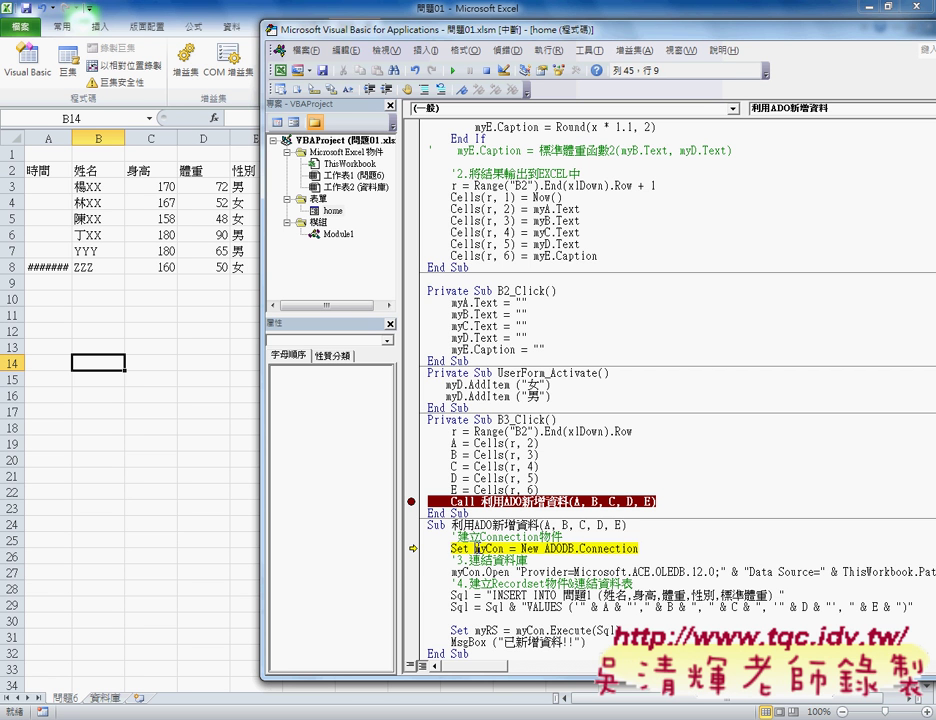
double_click(489, 548)
key("F8")
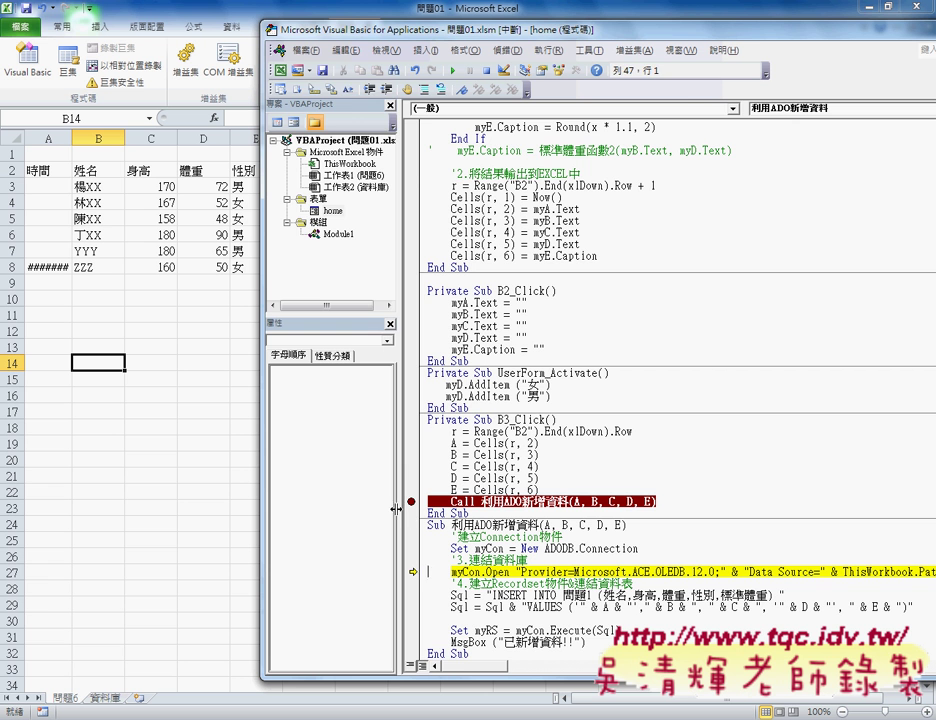
left_click_drag(395, 517, 305, 509)
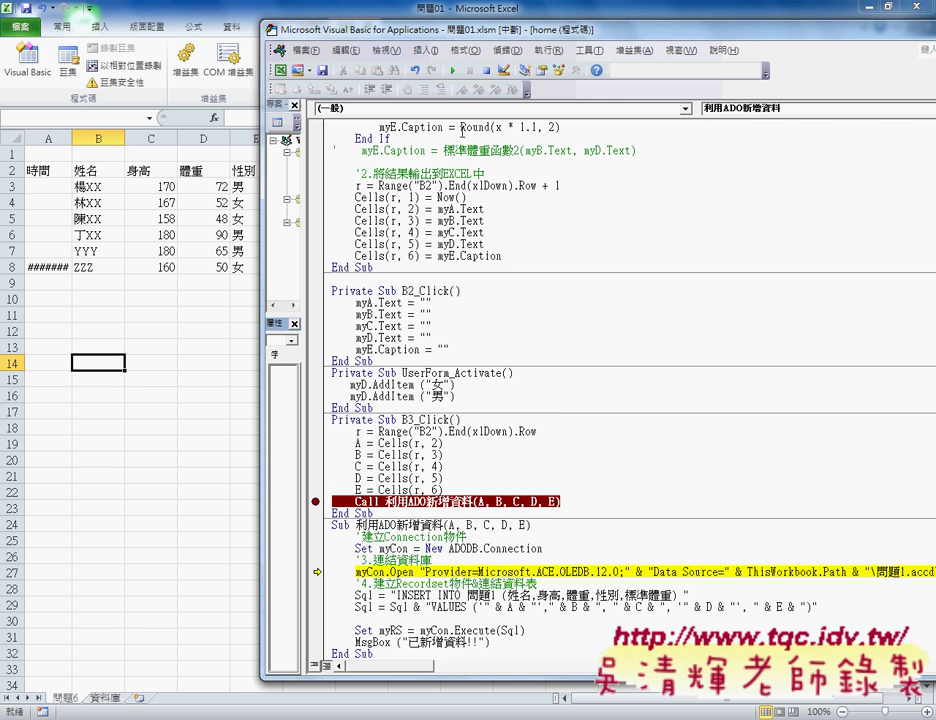
left_click_drag(451, 34, 316, 34)
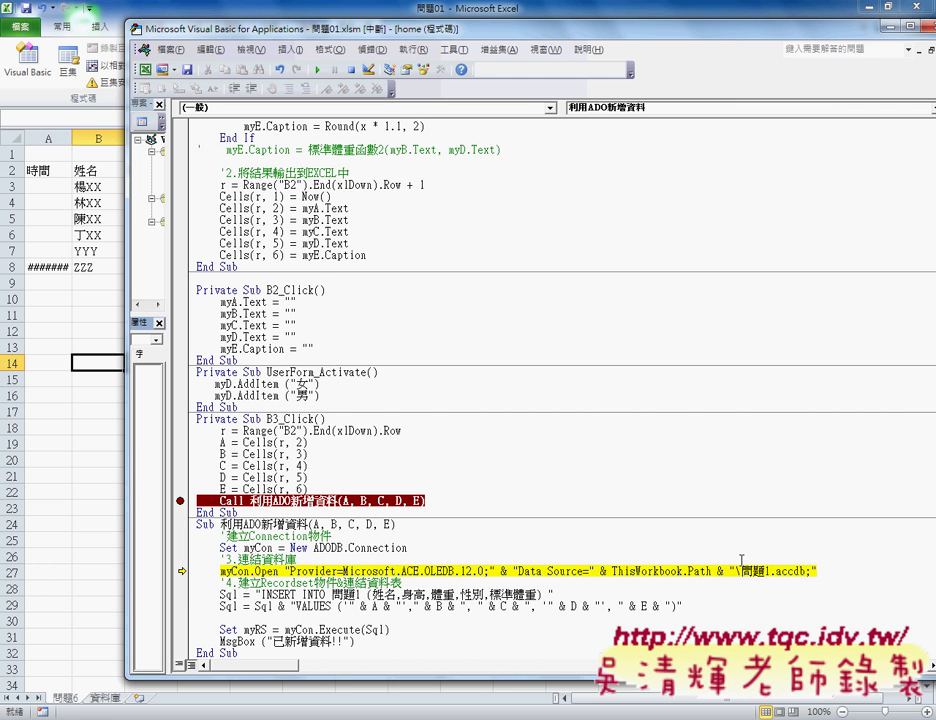
left_click_drag(741, 571, 813, 571)
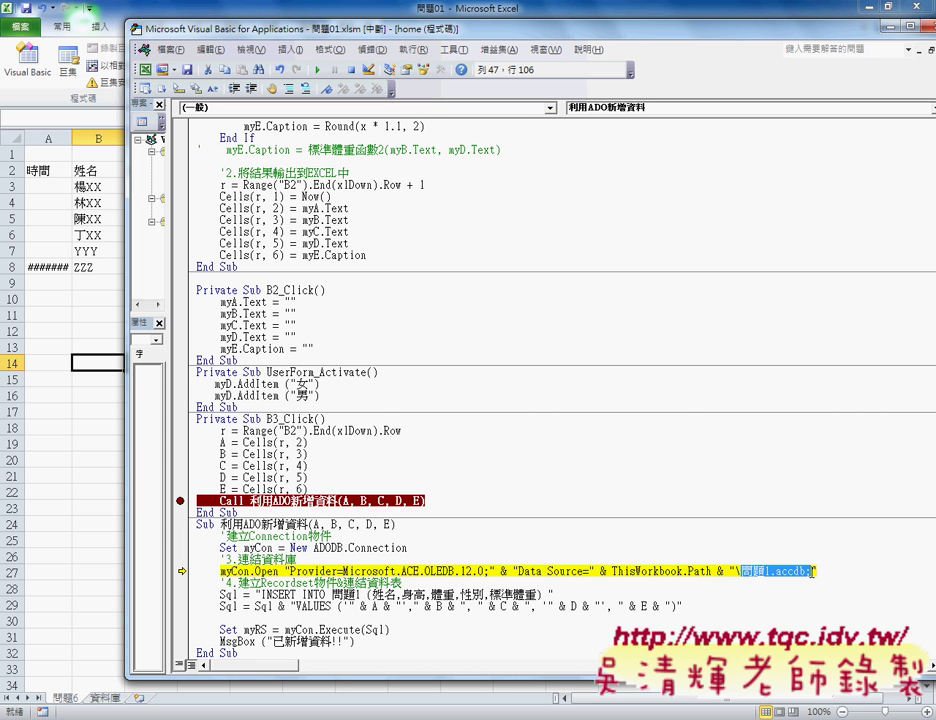